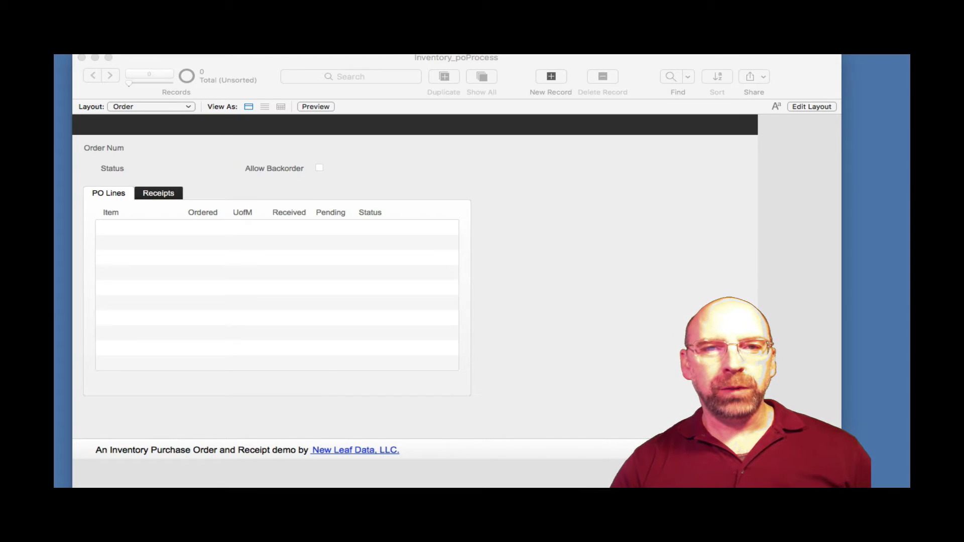
- Clear the no-records warning and add new purchase order PO-000461, status New
left_click(611, 313)
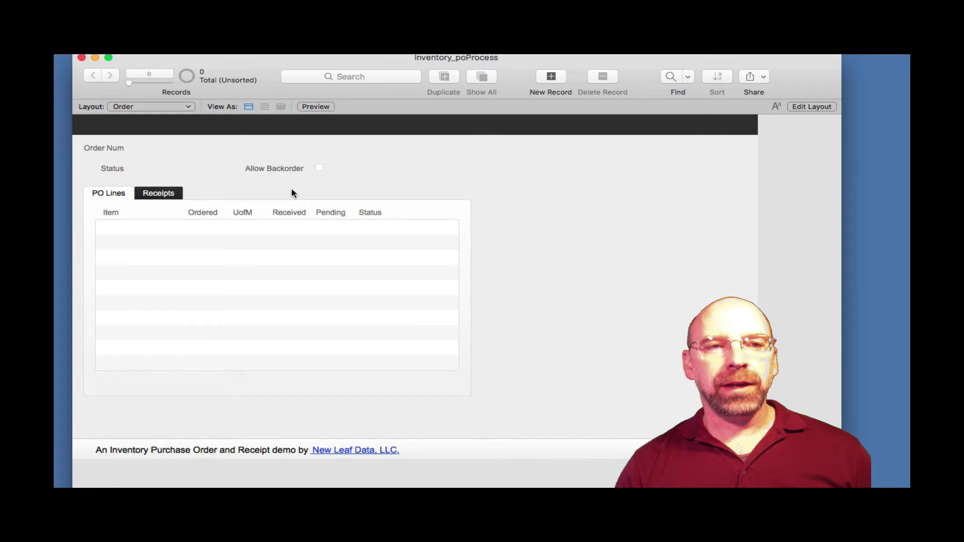
left_click(318, 169)
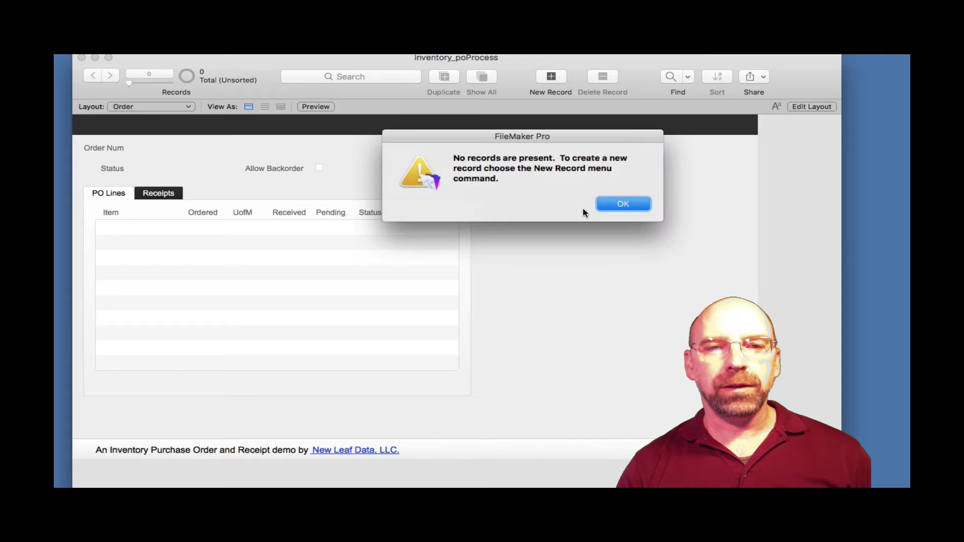
left_click(599, 203)
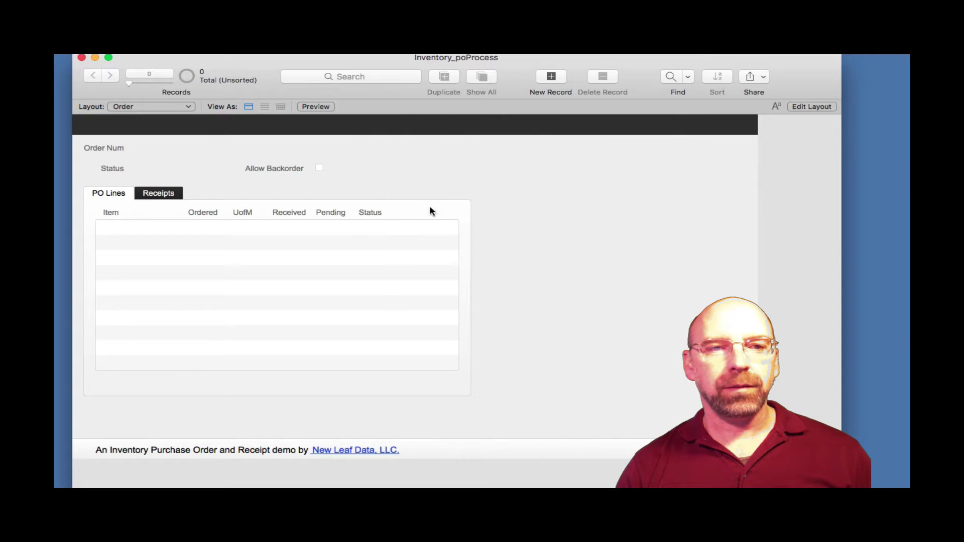
left_click(550, 78)
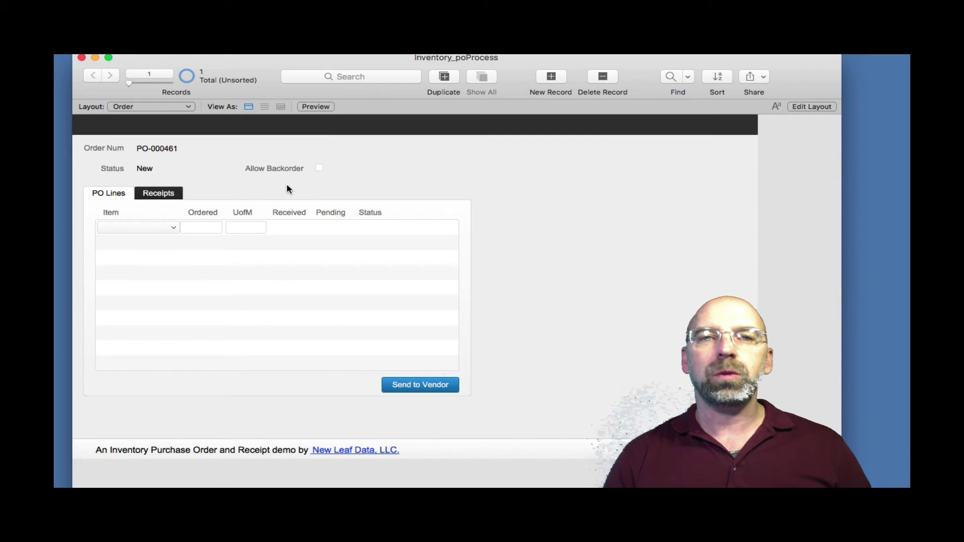
- Add Blue Widget 100 and Green Widget 90 lines to PO-000461
left_click(165, 229)
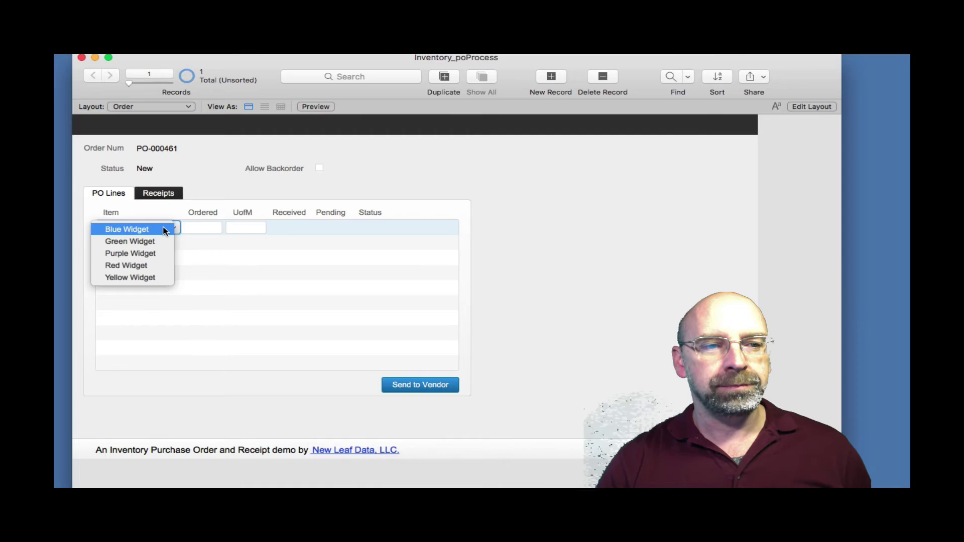
left_click(165, 229)
left_click(199, 228)
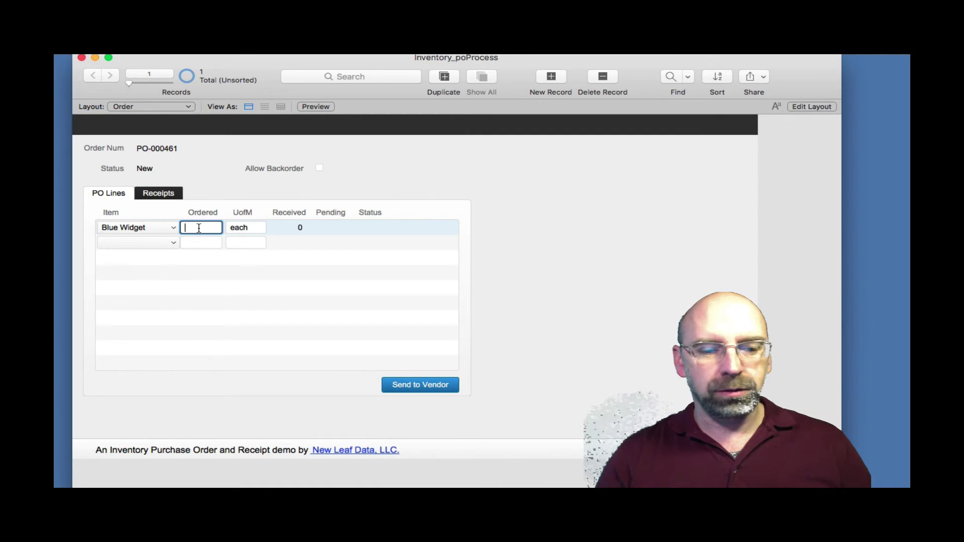
type("100")
left_click(153, 244)
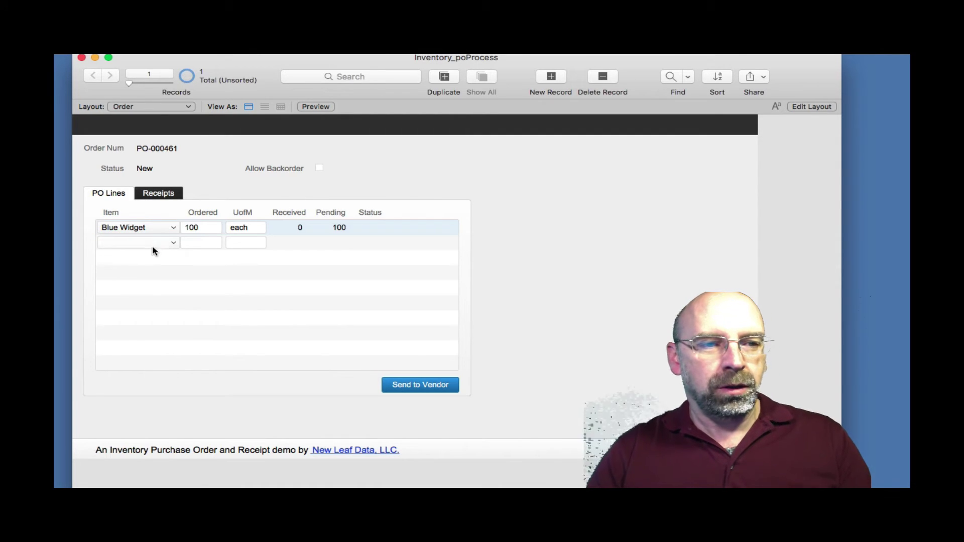
left_click(151, 257)
left_click(199, 243)
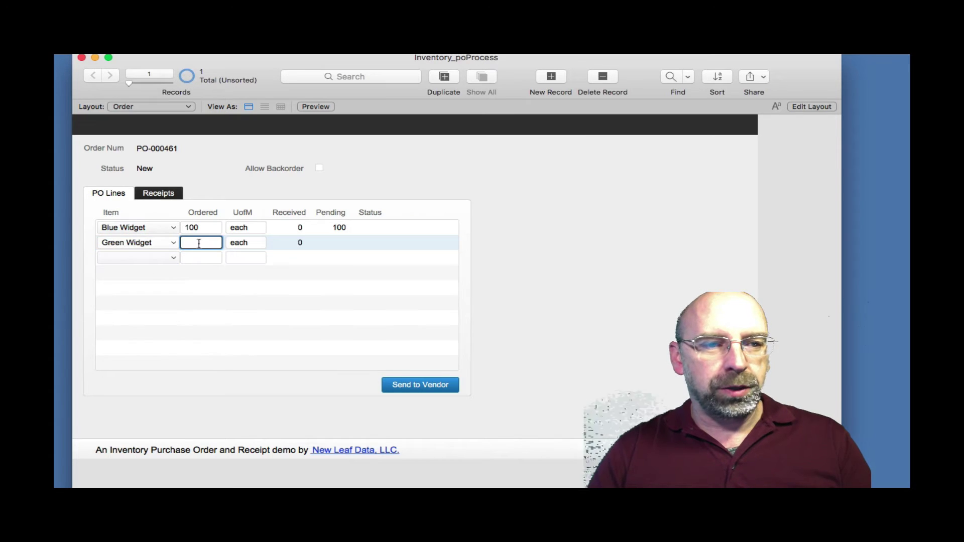
type("90")
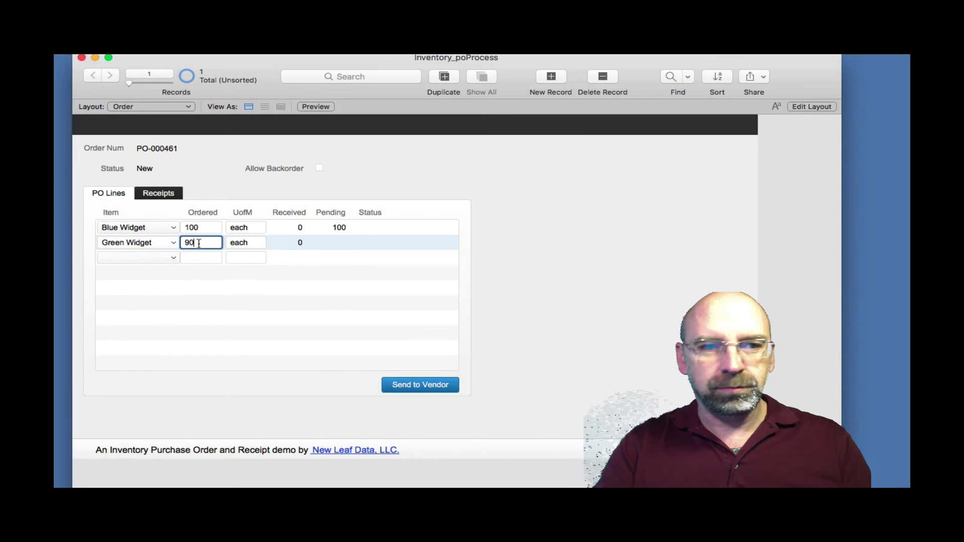
- Add a Purple Widget line of 70 and send the order to the vendor
left_click(154, 254)
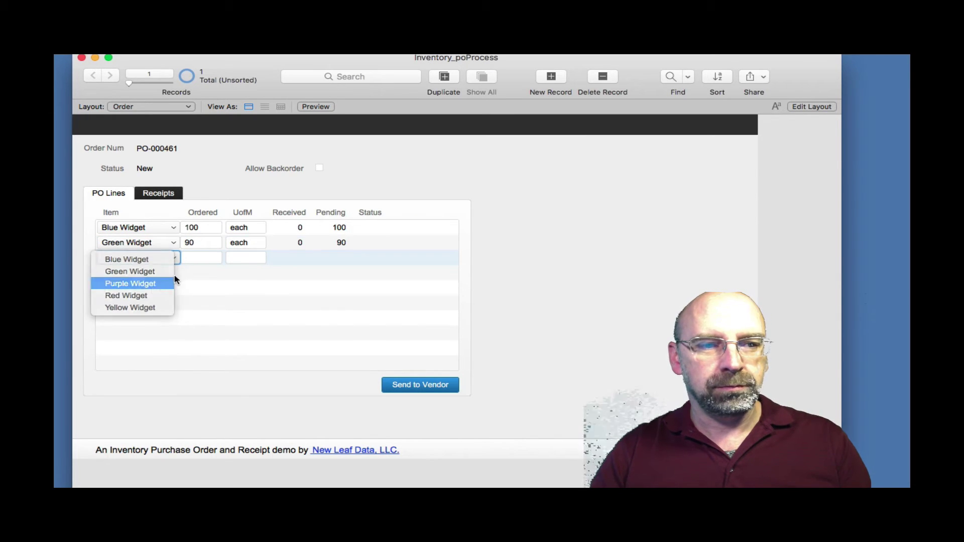
left_click(150, 283)
left_click(206, 257)
type("70")
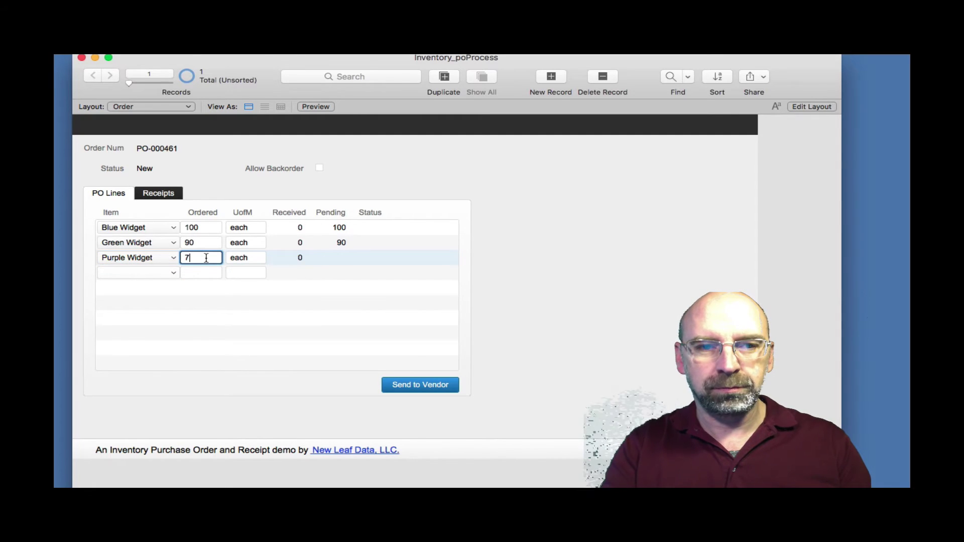
left_click(385, 319)
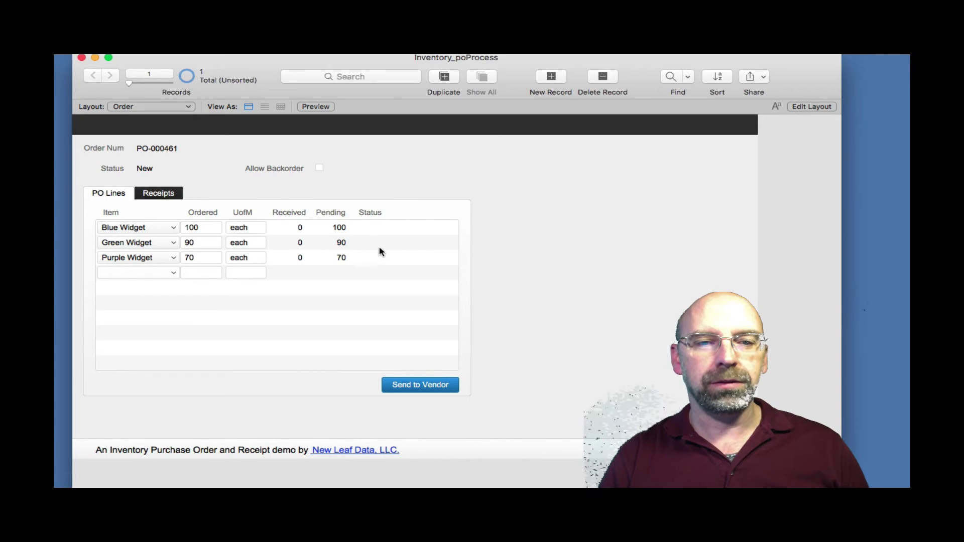
left_click(413, 385)
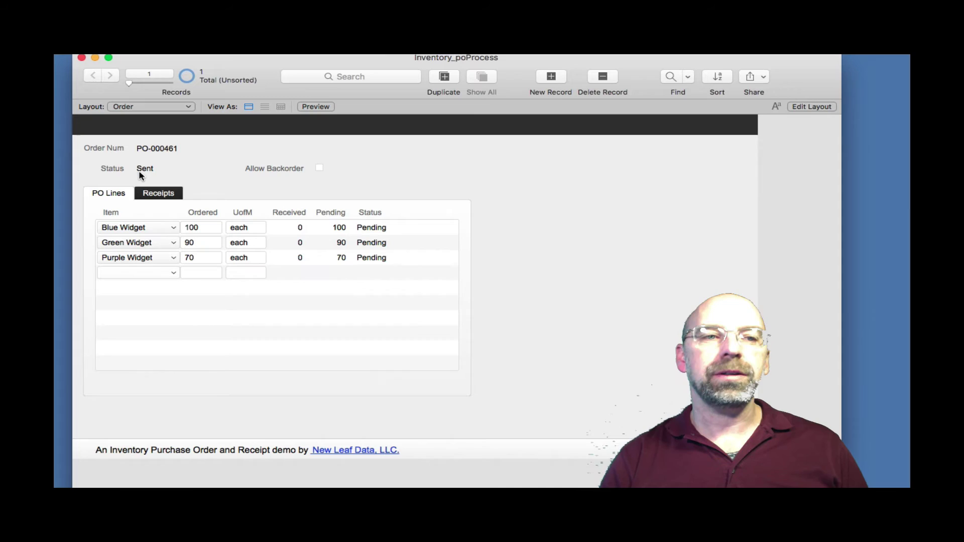
- Create receipt RCPT-000635 on the Receipt layout, linked to PO-000461
left_click(150, 106)
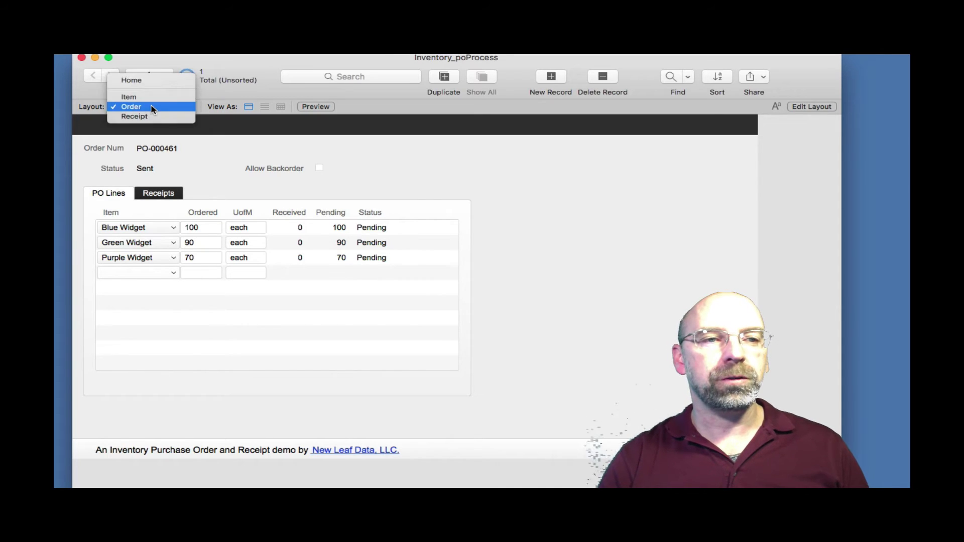
left_click(148, 117)
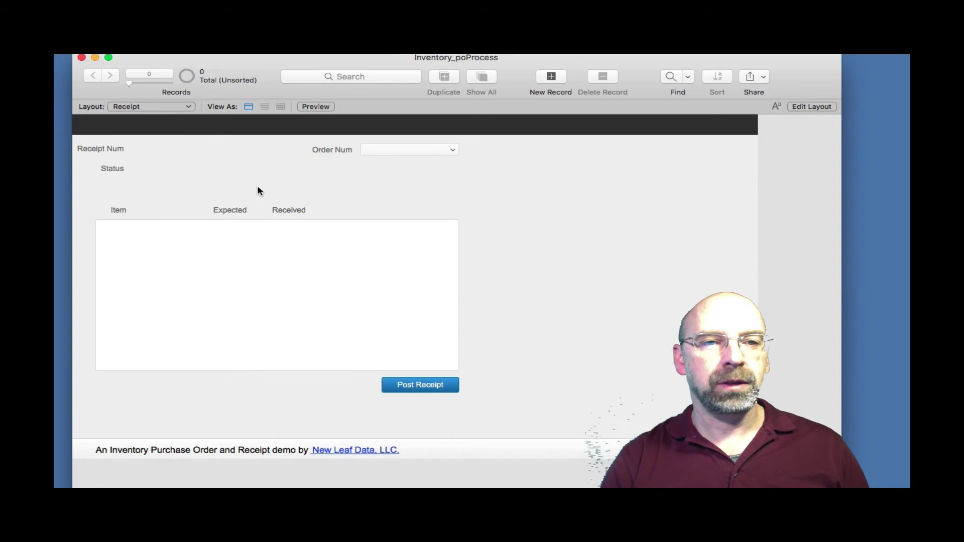
left_click(551, 78)
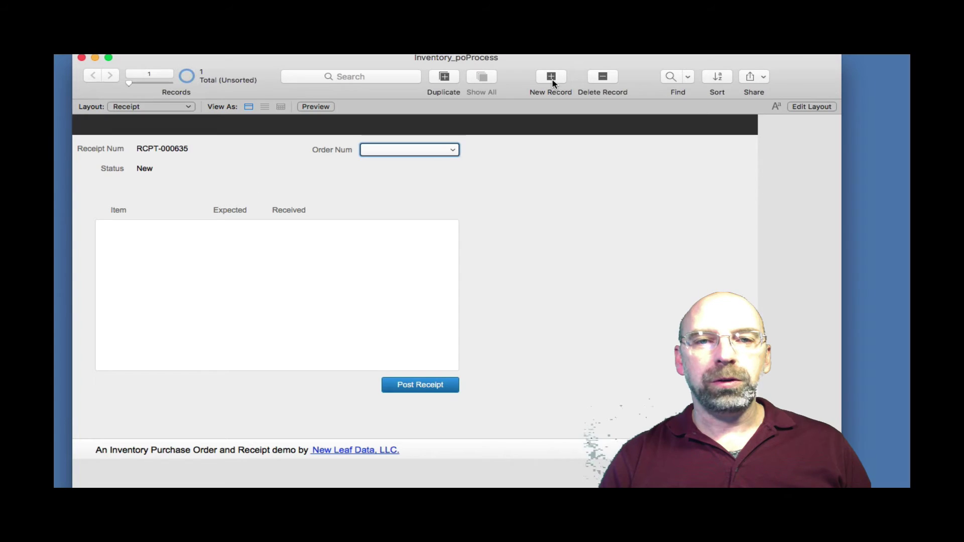
left_click(424, 157)
left_click(425, 158)
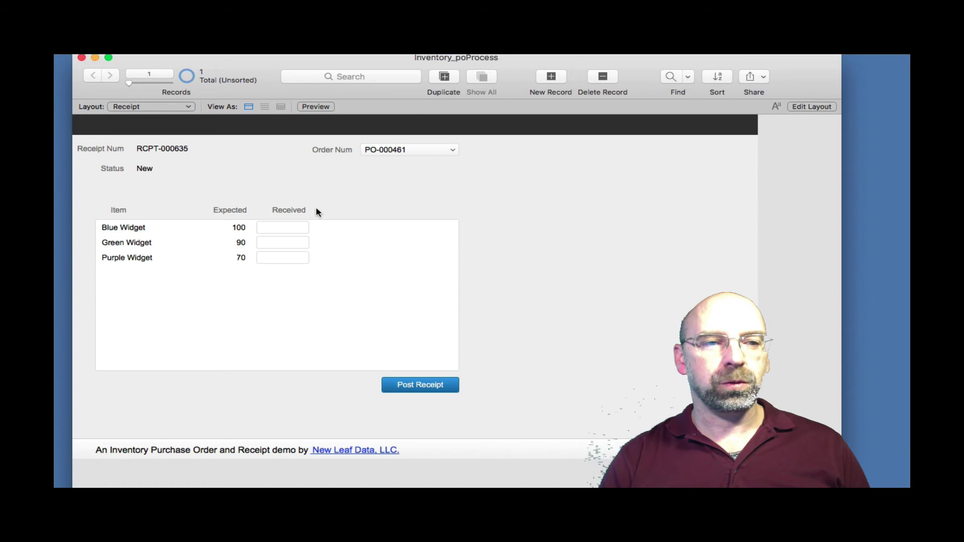
- Enter received quantities of 100 Blue, 0 Green and 35 Purple Widgets
left_click(285, 232)
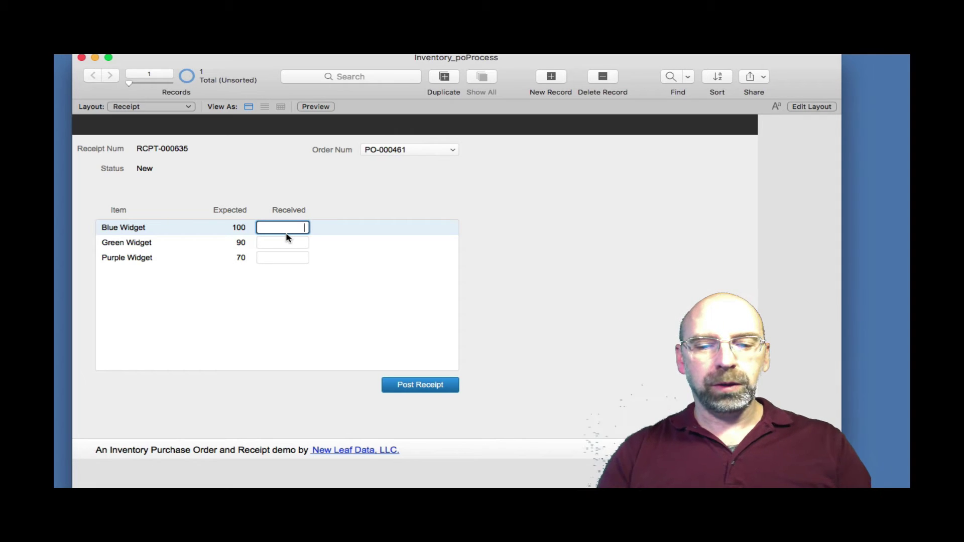
type("100")
left_click(287, 244)
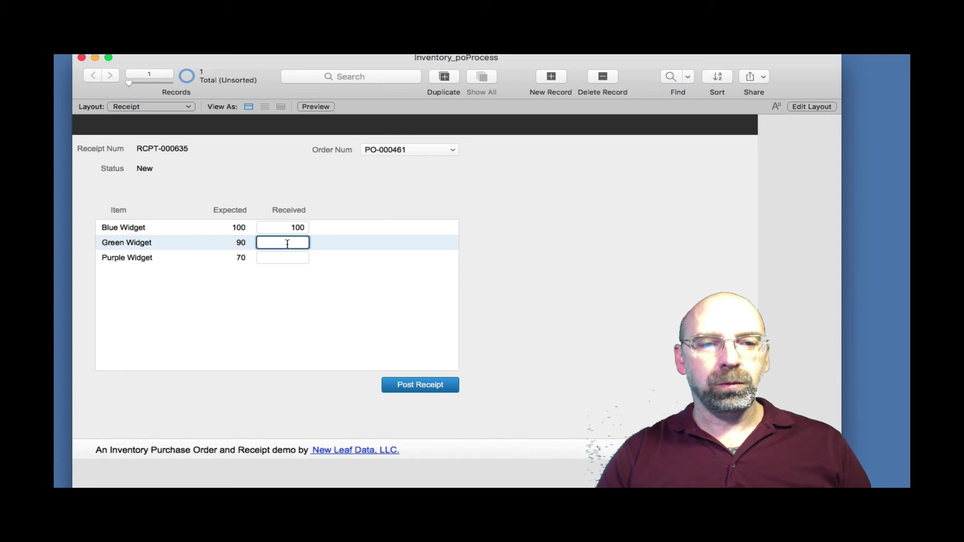
type("0")
left_click(270, 260)
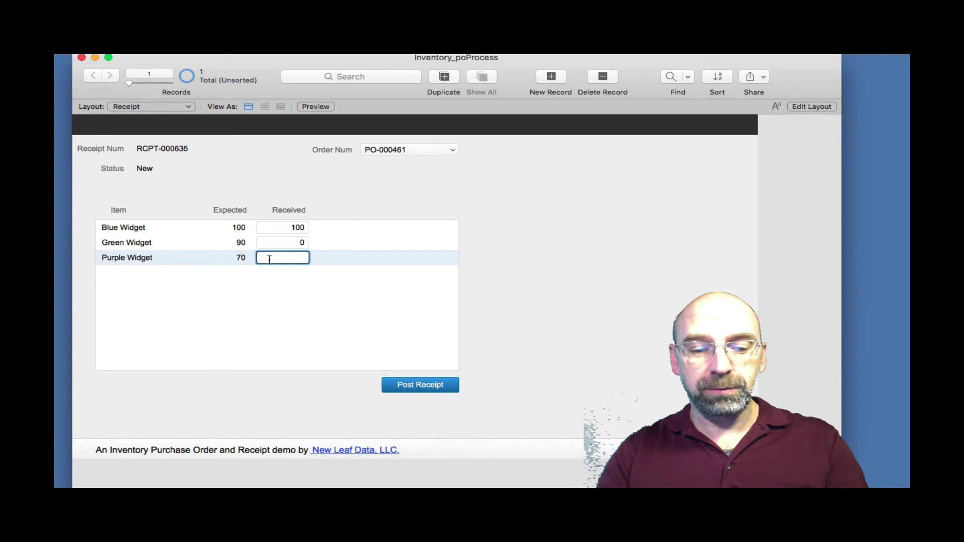
type("35")
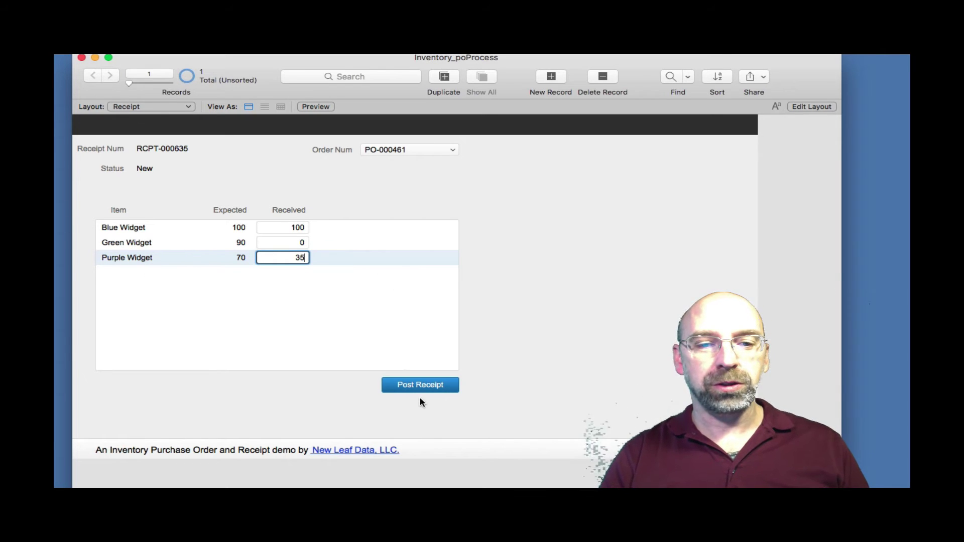
- Post receipt RCPT-000635 against PO-000461, bringing it to Completed
left_click(444, 385)
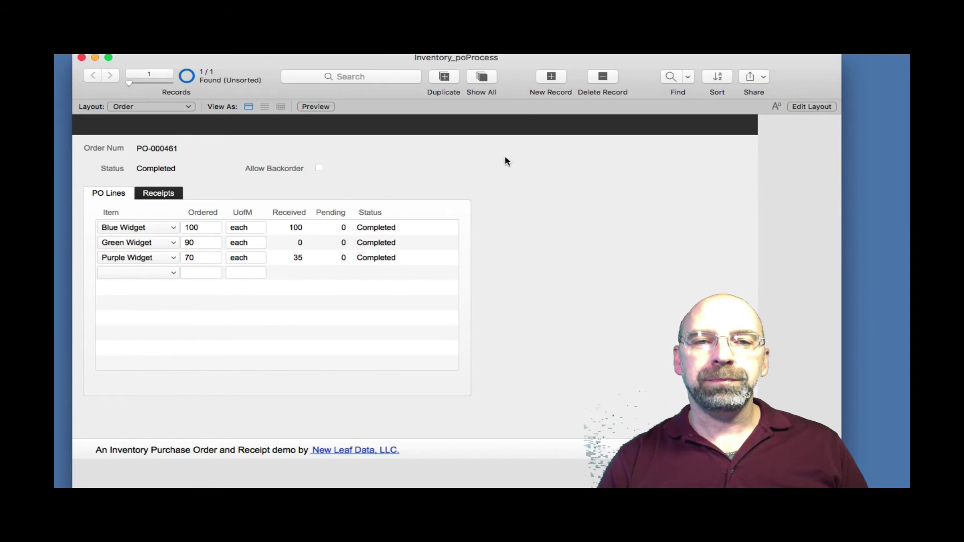
- Create PO-000462 with backorders allowed and a Yellow Widget line of 100
left_click(551, 76)
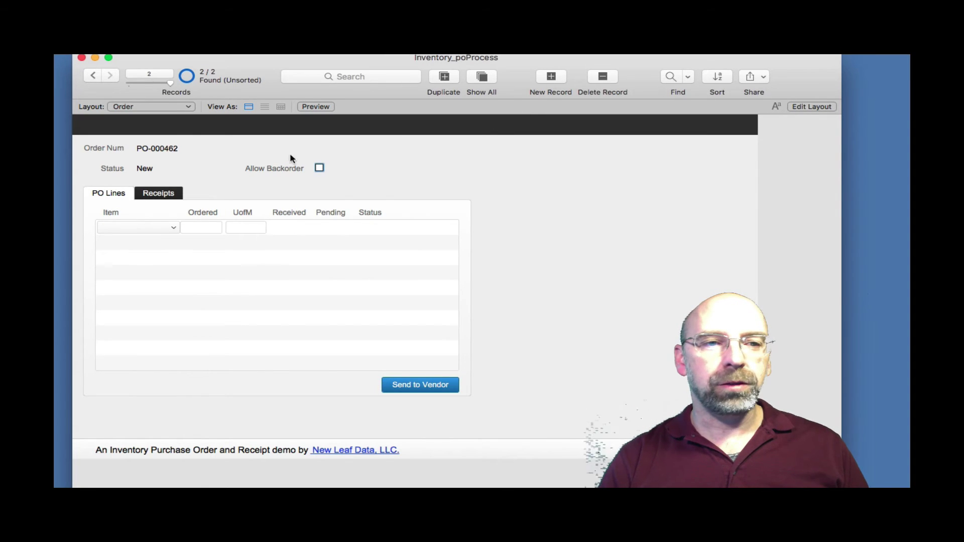
left_click(319, 168)
left_click(157, 228)
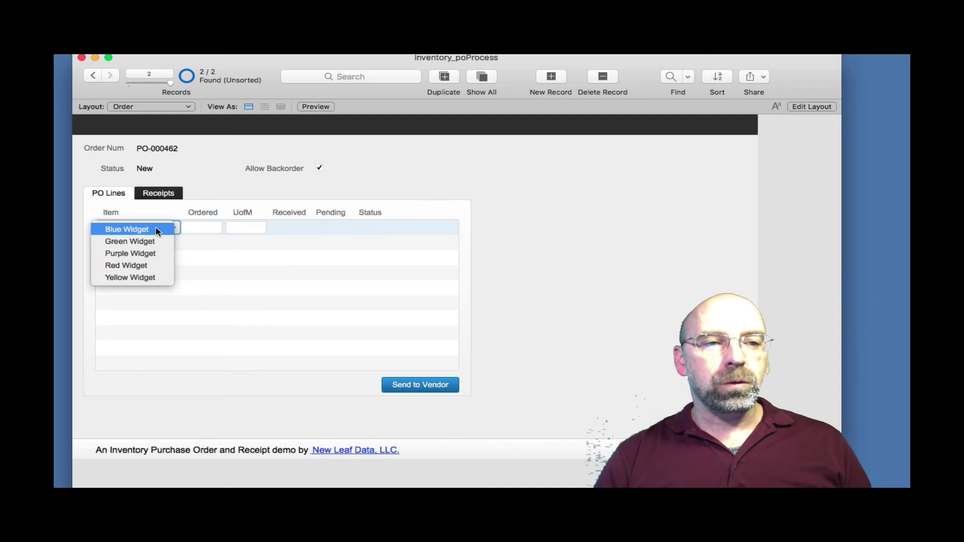
left_click(141, 278)
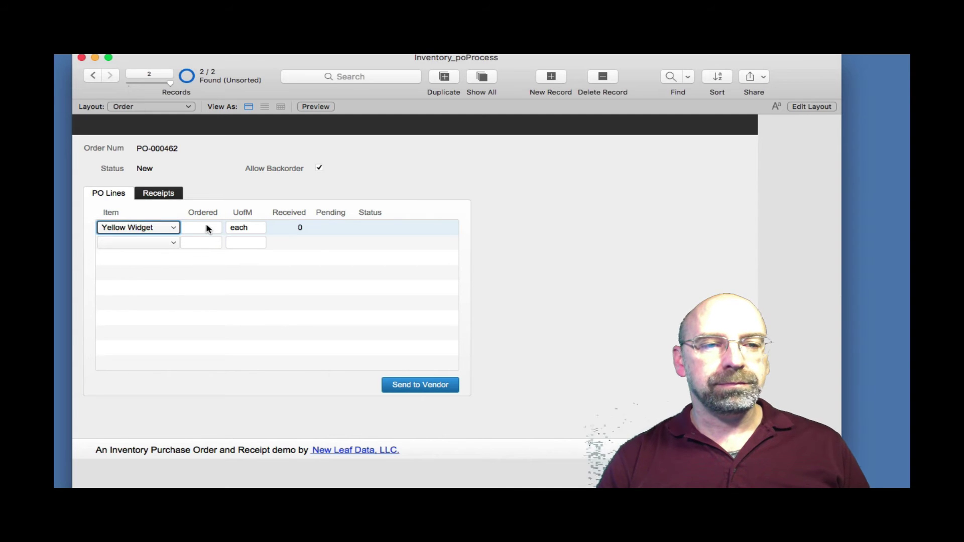
left_click(206, 227)
type("100")
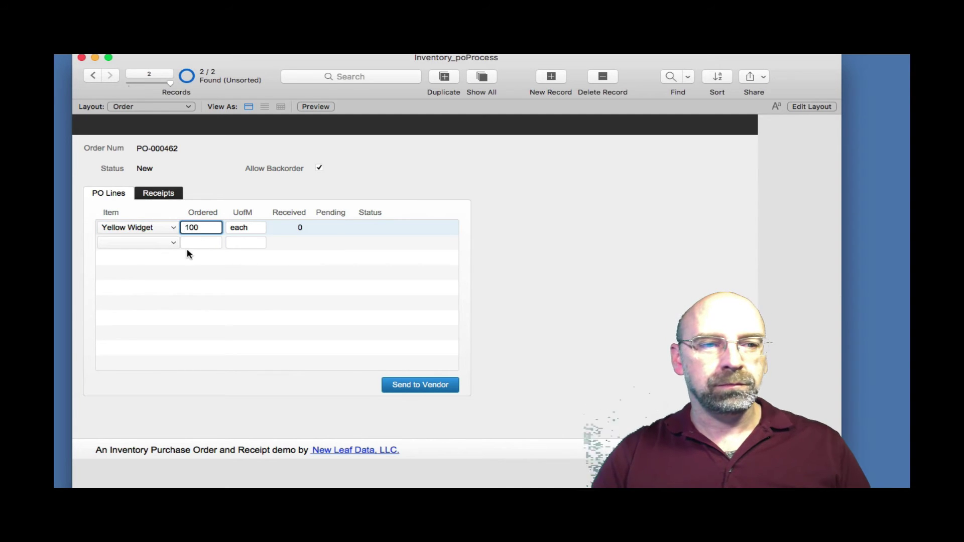
- Add Red Widget 50 and Purple Widget 25 lines, then send the order to the vendor
left_click(162, 243)
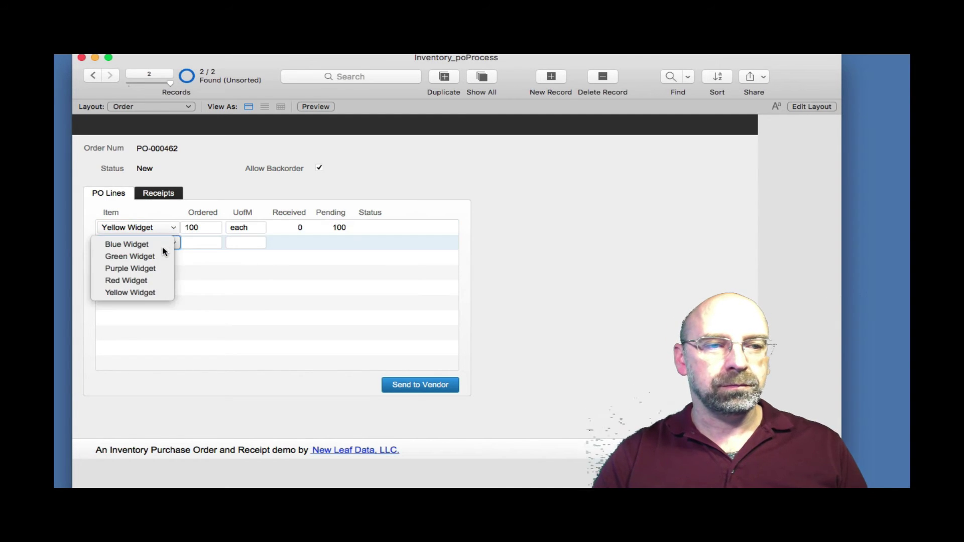
left_click(162, 284)
left_click(202, 244)
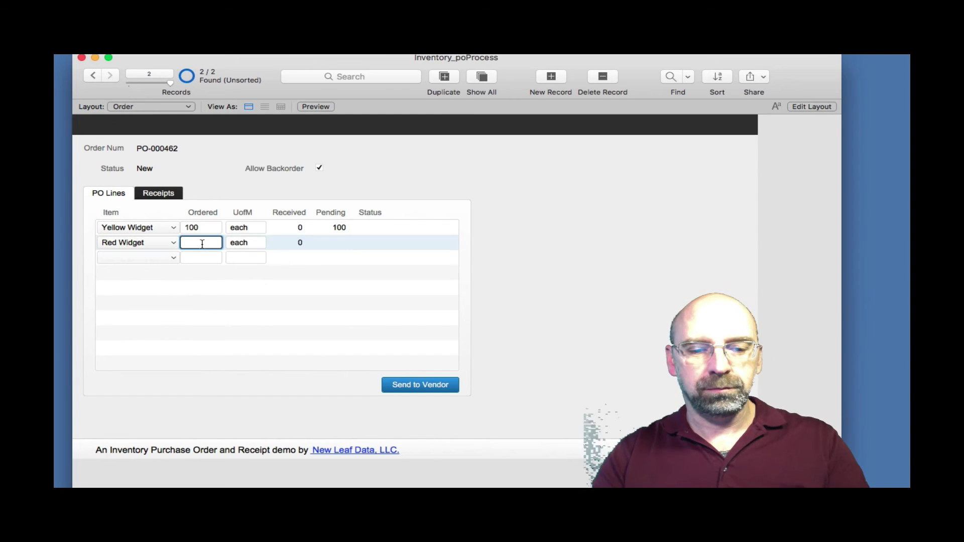
type("50")
left_click(173, 257)
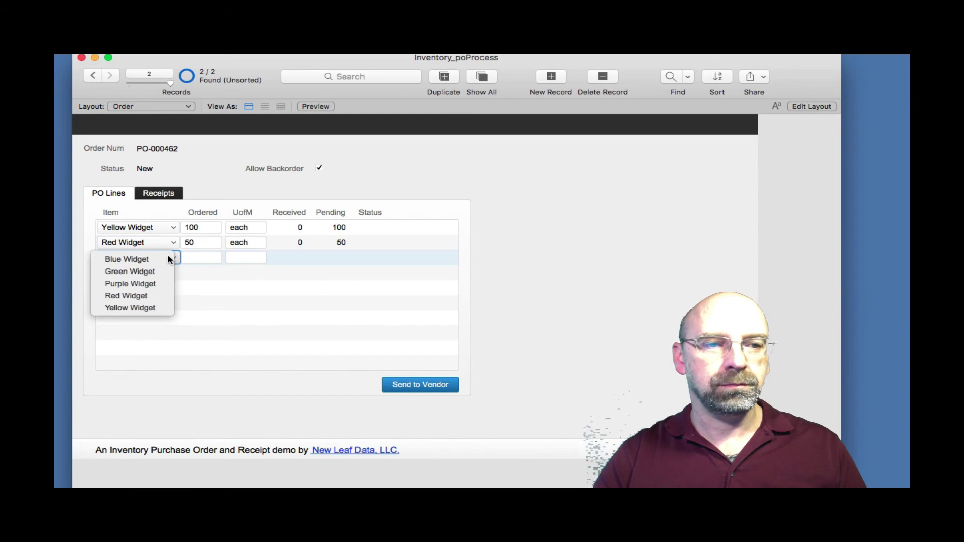
left_click(164, 284)
left_click(199, 259)
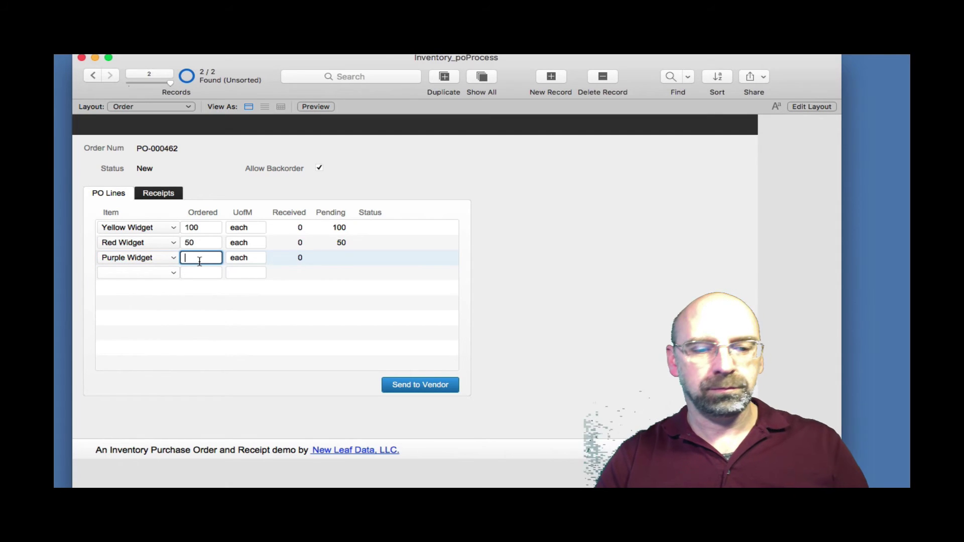
type("25")
left_click(487, 251)
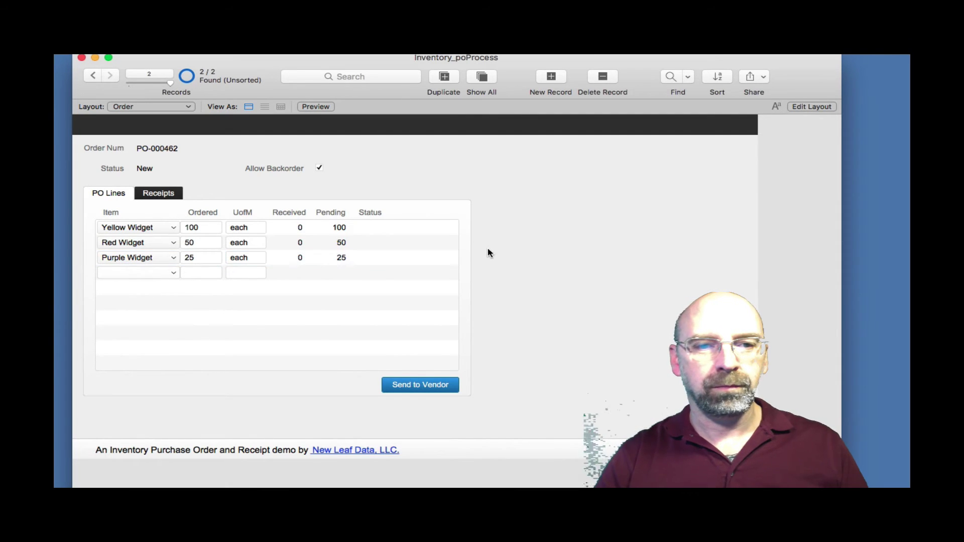
left_click(427, 386)
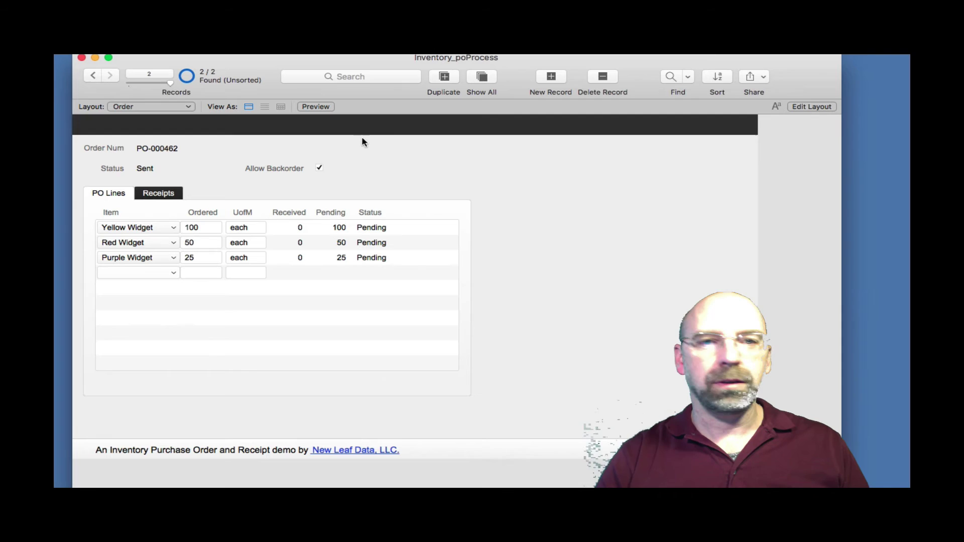
- Create a new receipt on the Receipt layout linked to PO-000462
left_click(172, 108)
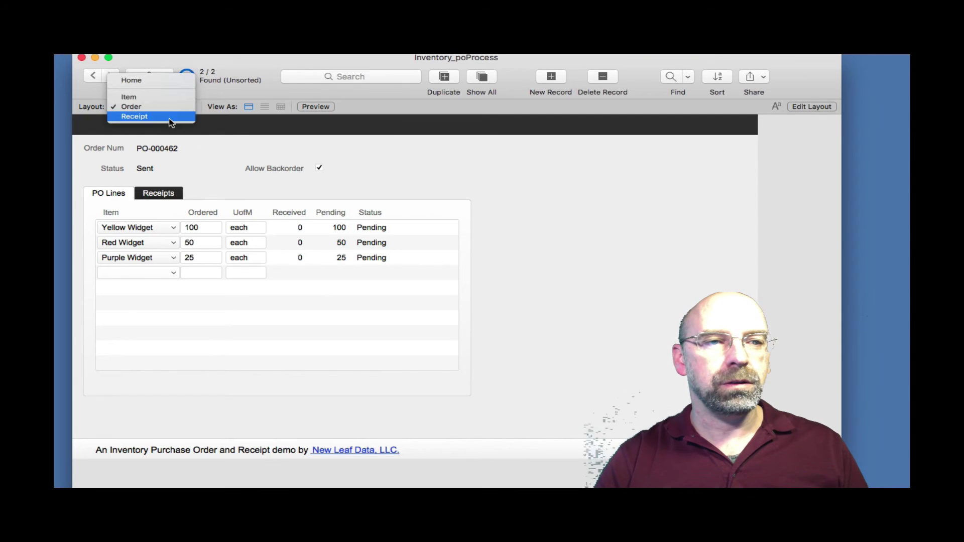
left_click(170, 119)
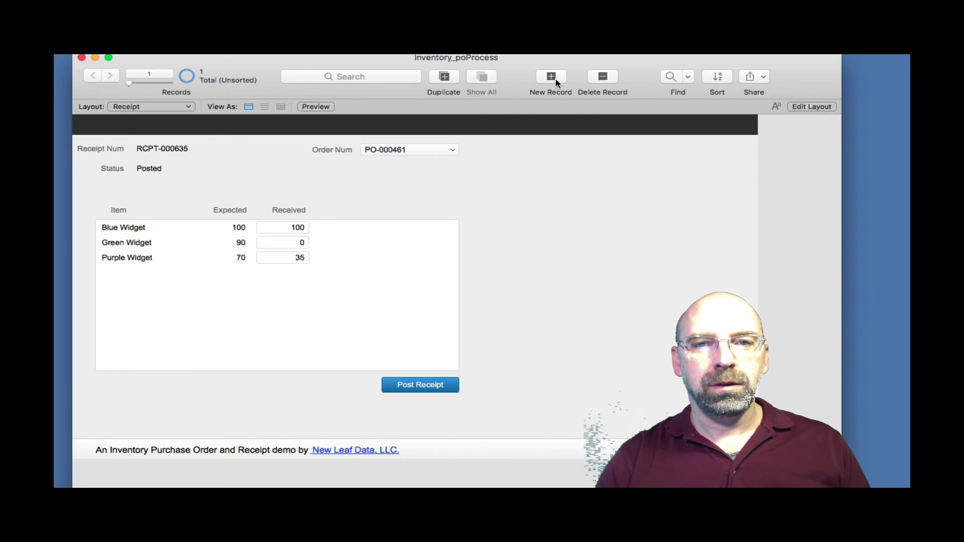
left_click(550, 78)
left_click(441, 151)
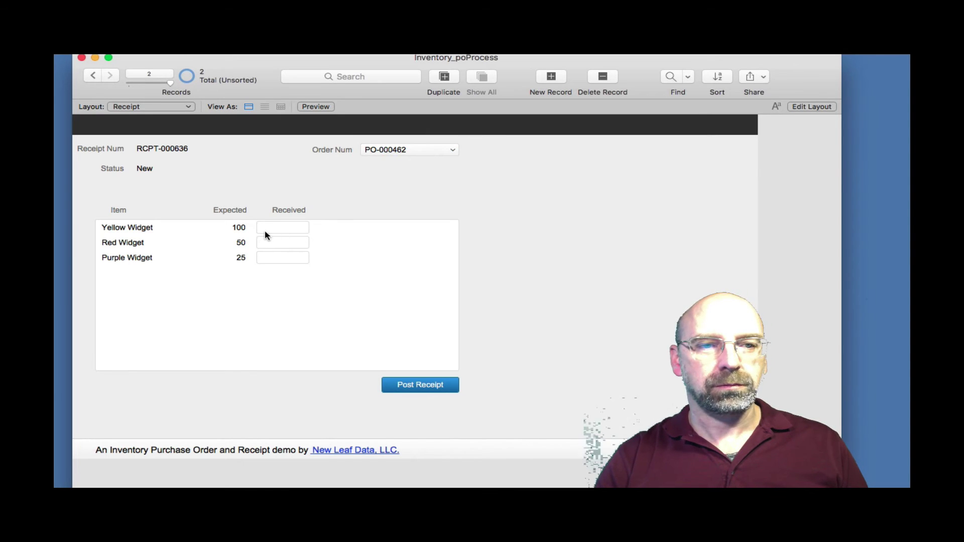
- Receive 30 Yellow, 50 Red and 10 Purple Widgets and post the receipt
left_click(265, 231)
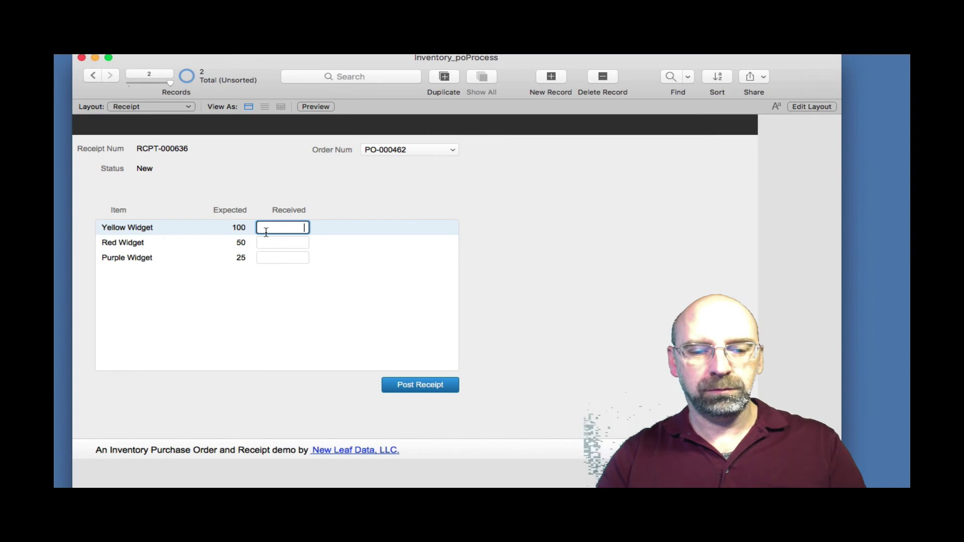
type("30")
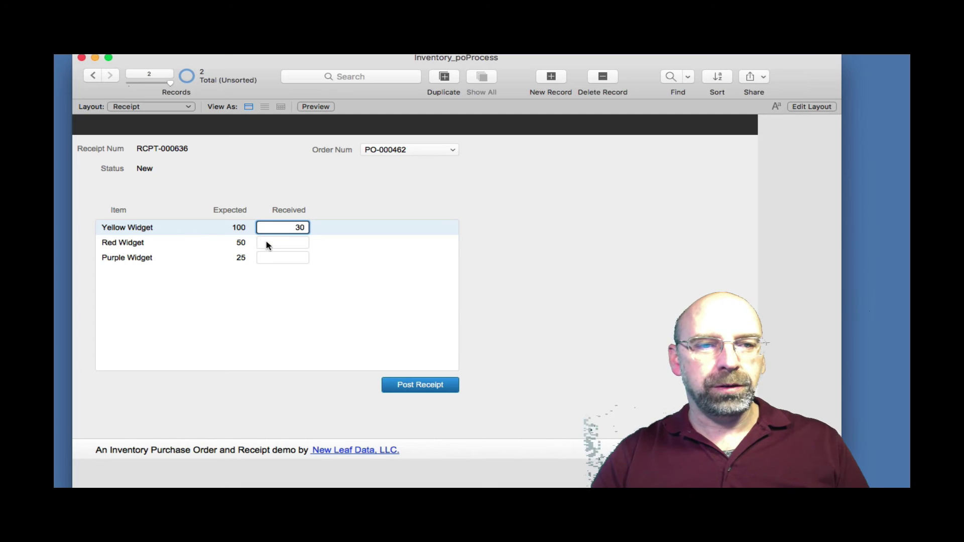
left_click(267, 243)
type("50")
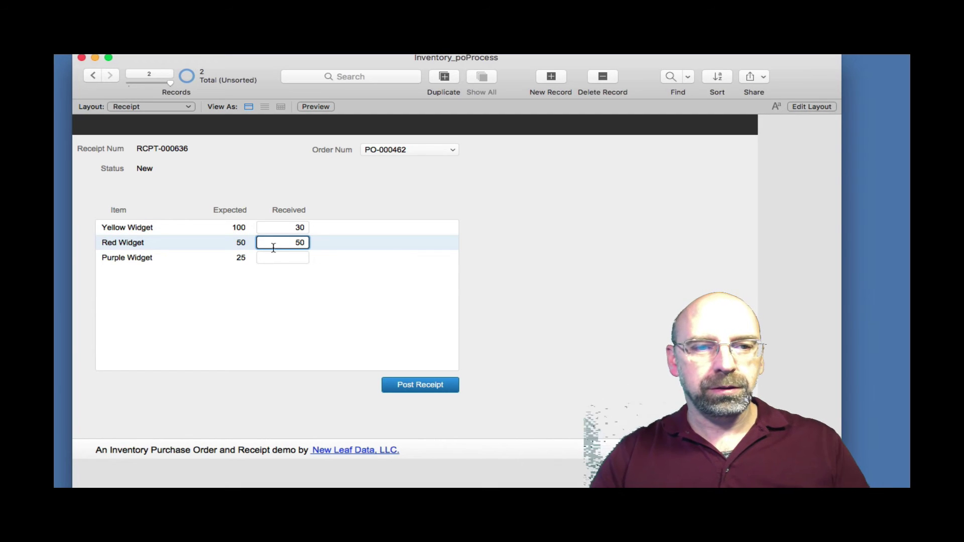
left_click(276, 257)
type("10")
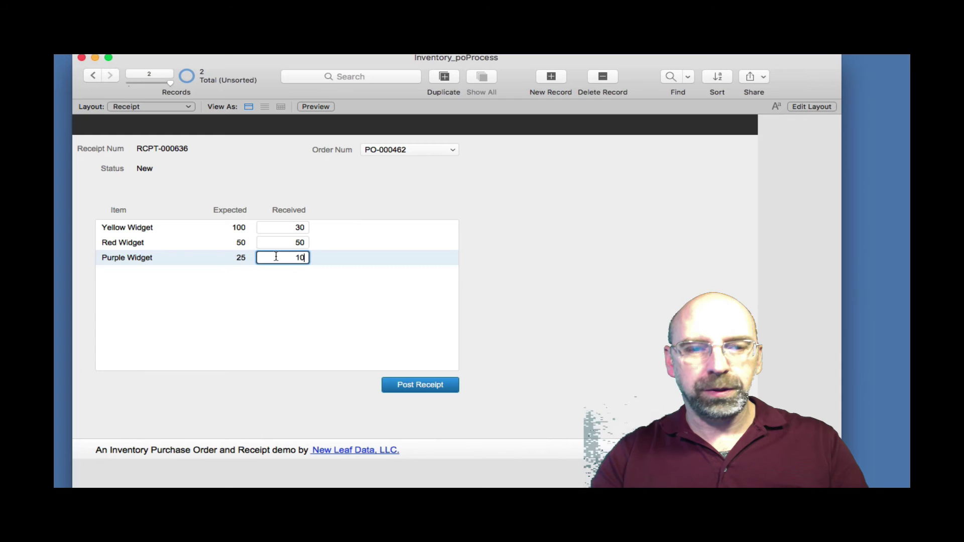
left_click(423, 388)
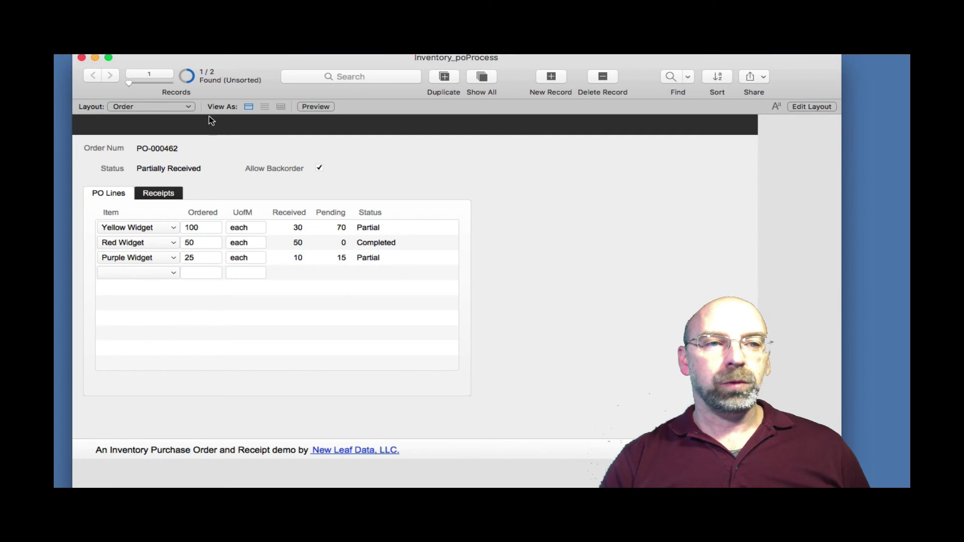
- Review PO-000462's Receipts tab, return to PO Lines, and create new order PO-000463
left_click(164, 195)
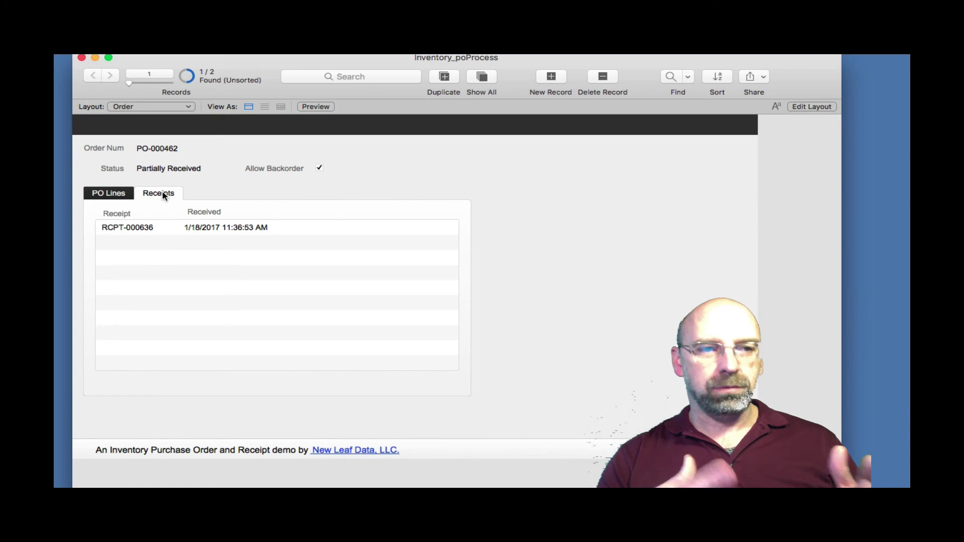
left_click(120, 195)
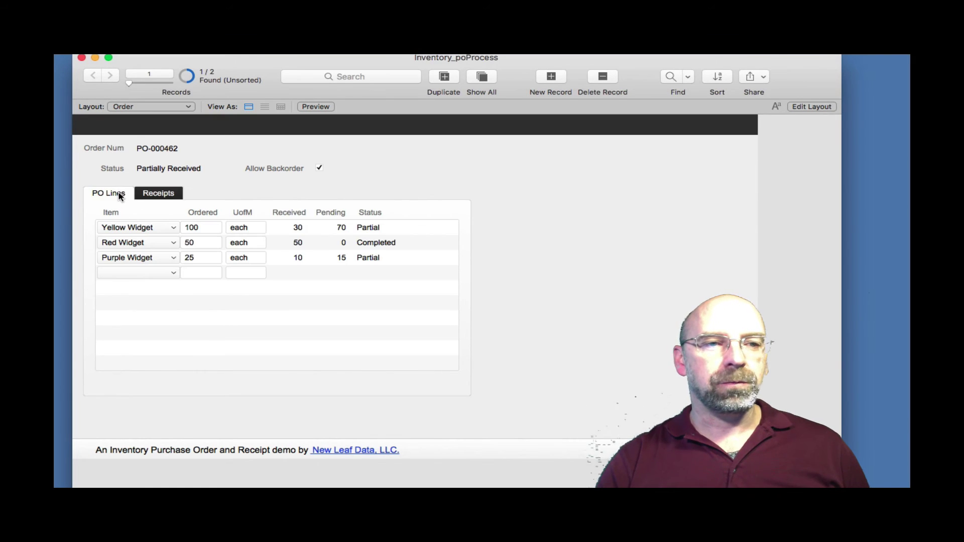
left_click(552, 80)
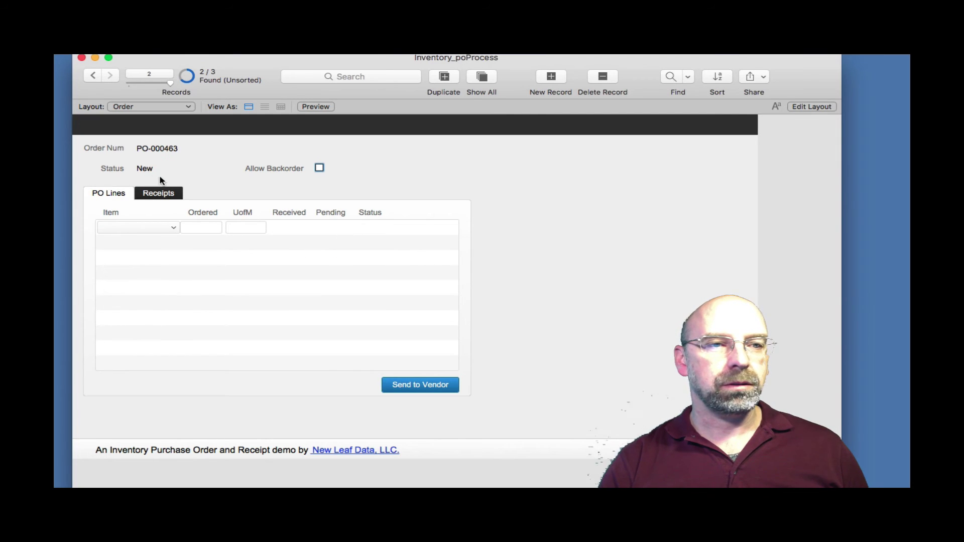
- Start a second receipt for PO-000462 from the Receipt layout
left_click(173, 108)
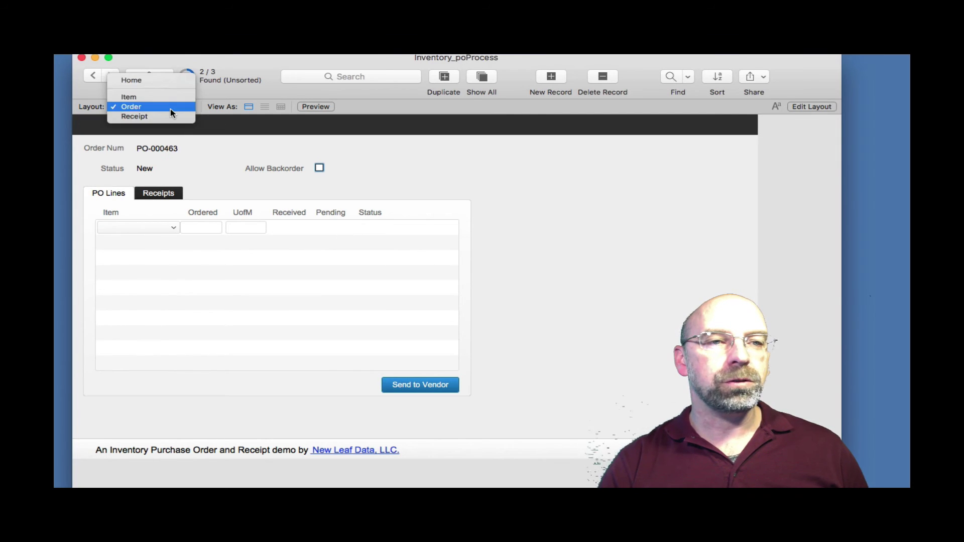
left_click(168, 116)
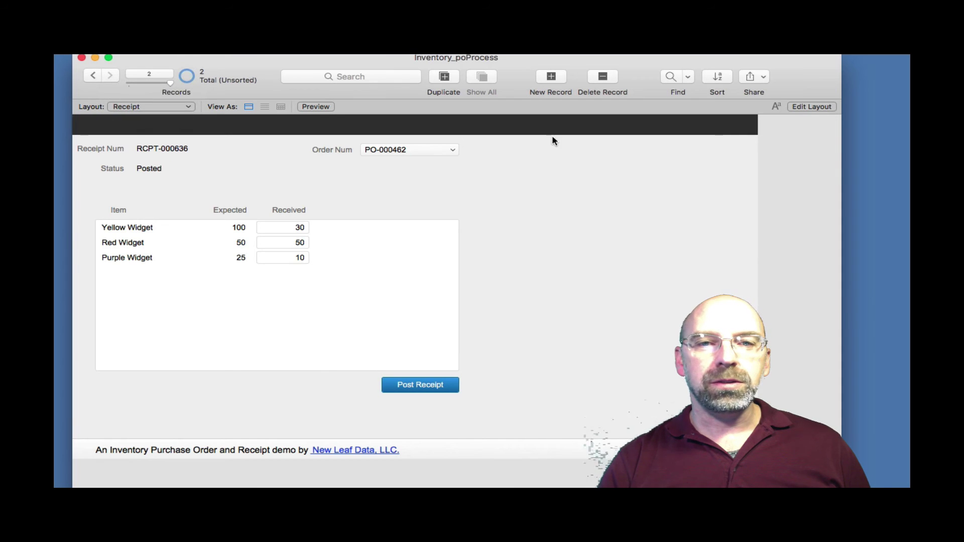
left_click(539, 92)
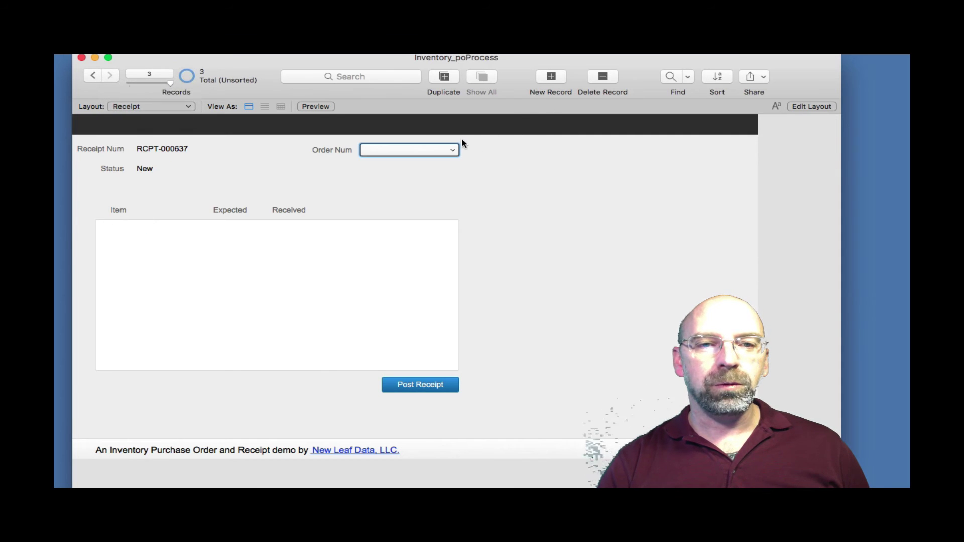
left_click(454, 150)
left_click(407, 157)
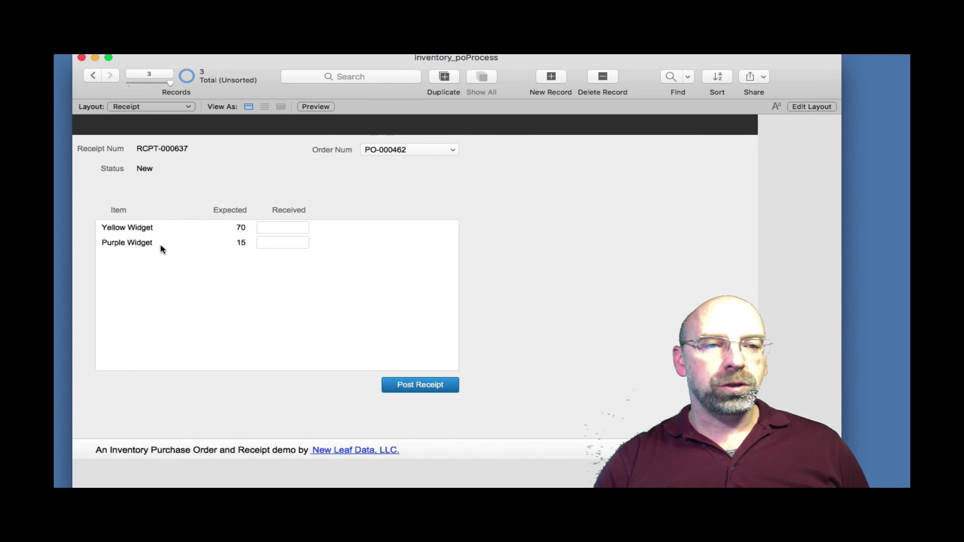
- Fill the Yellow received field and Purple 15, then post the receipt
left_click(291, 227)
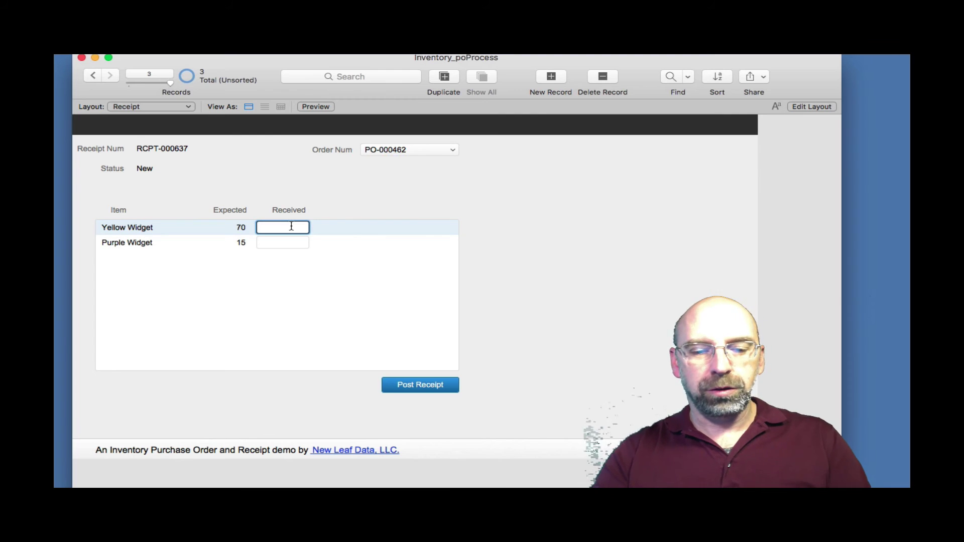
left_click(282, 242)
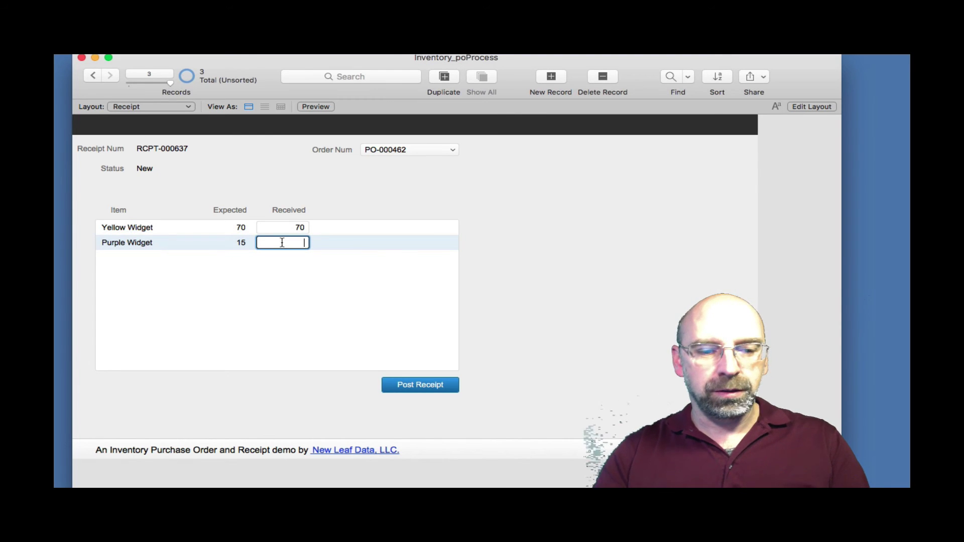
type("15")
left_click(422, 385)
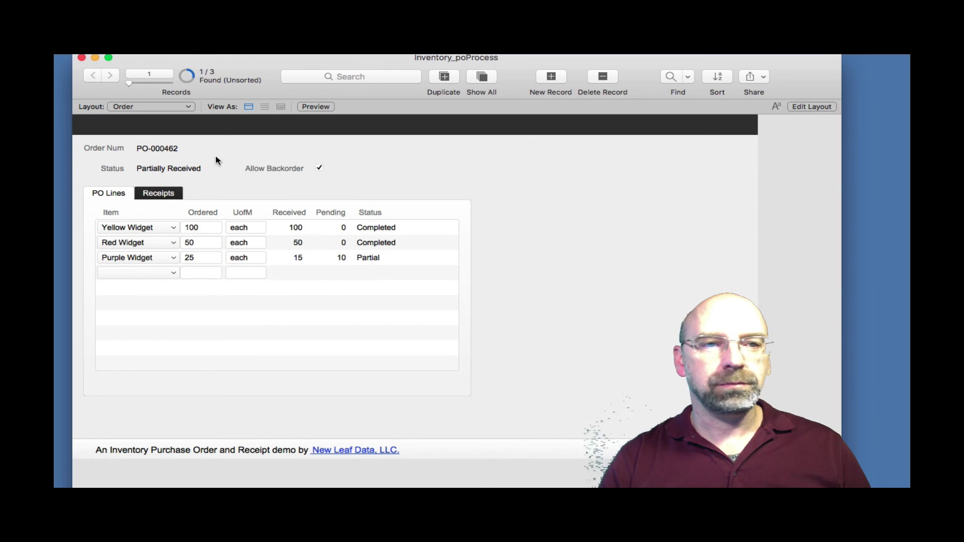
- Start a third receipt for PO-000462 from the Receipt layout
left_click(170, 107)
left_click(169, 117)
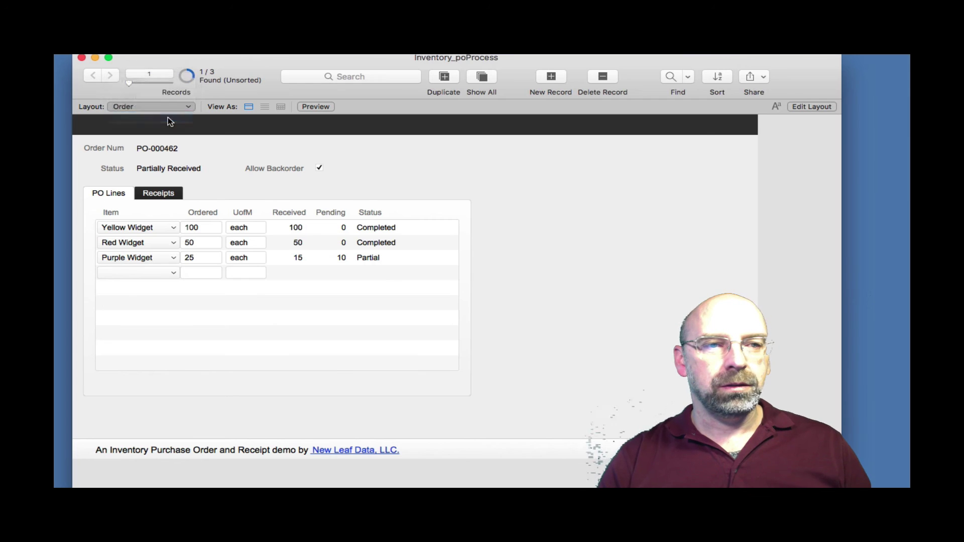
left_click(553, 78)
left_click(400, 151)
left_click(400, 150)
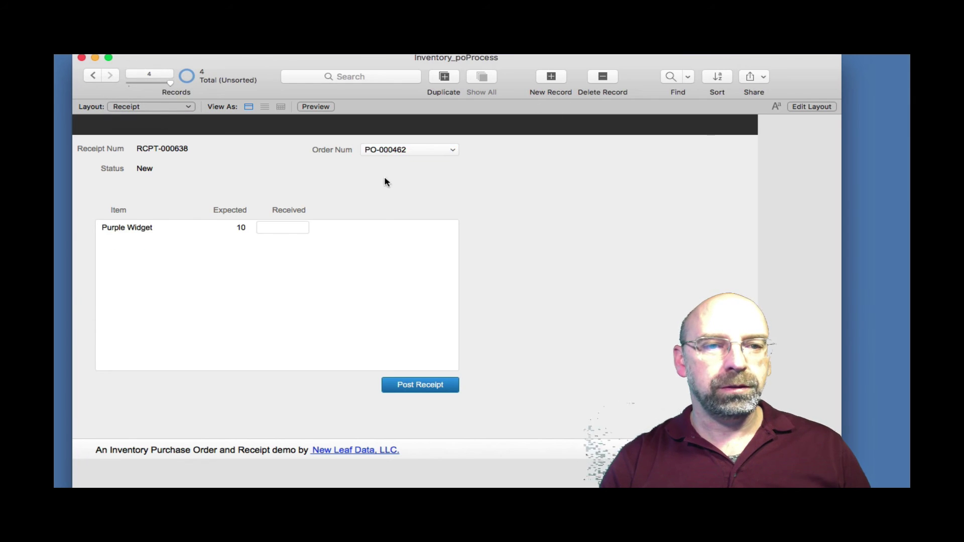
- Receive the final 10 Purple Widgets, post the receipt, and review all three receipts
left_click(280, 232)
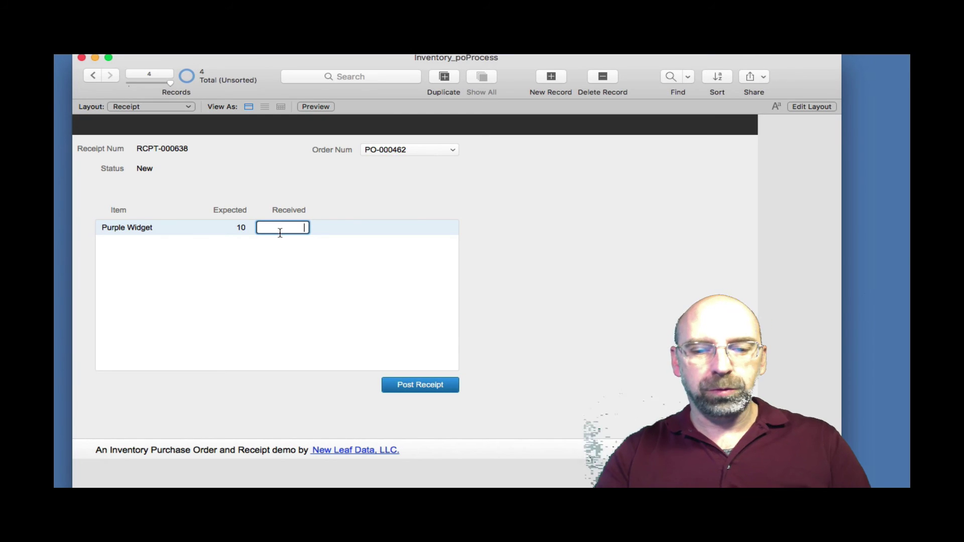
type("10")
left_click(424, 386)
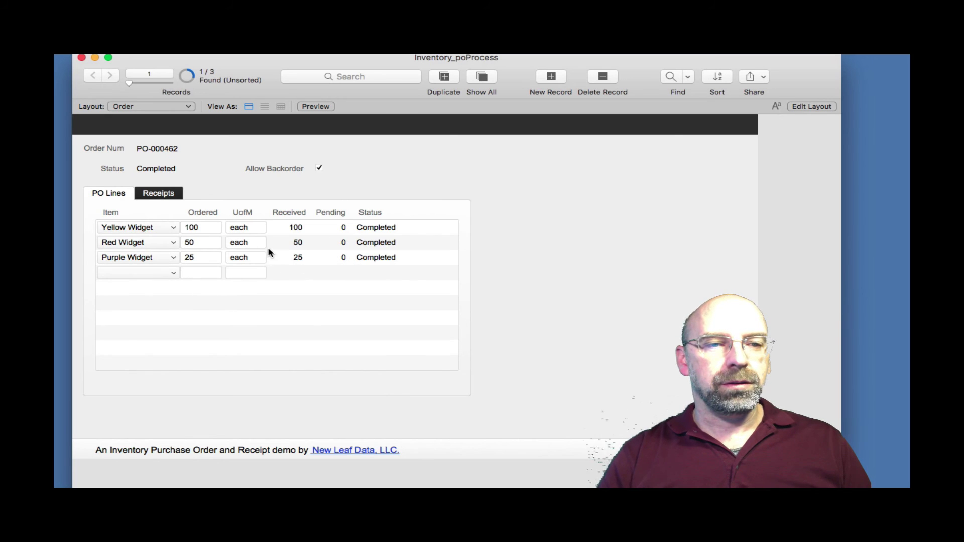
left_click(174, 195)
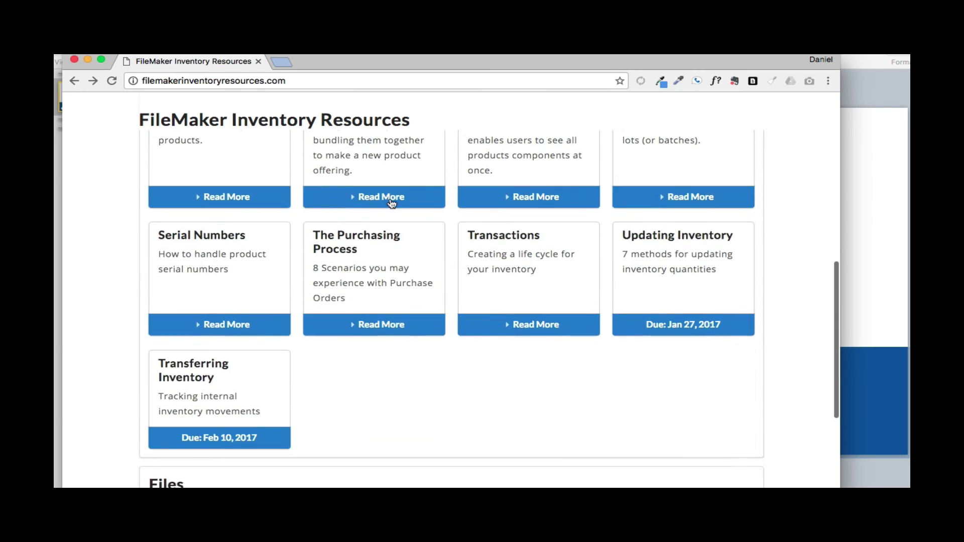
- Open The Purchasing Process article and scroll through its 8 scenarios and table diagram
left_click(372, 327)
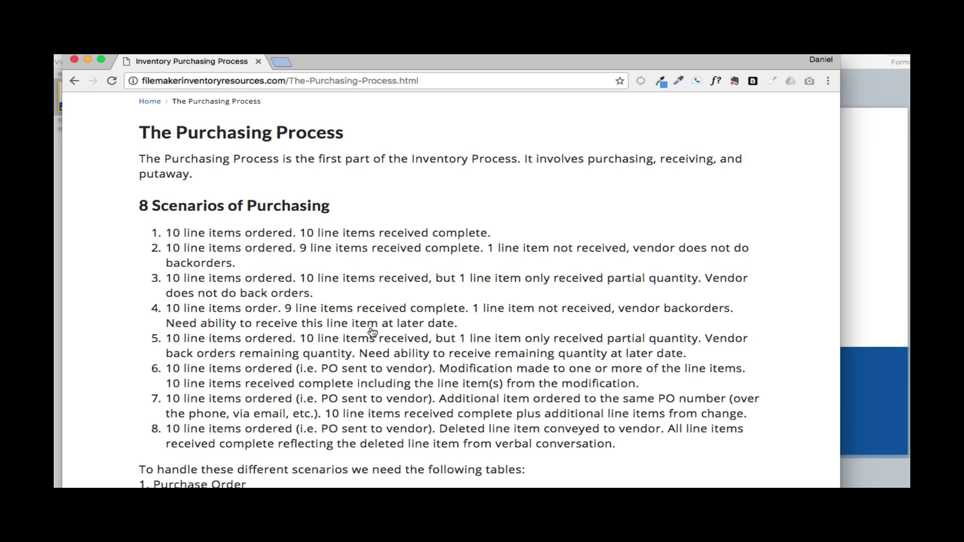
scroll(372, 331, "down", 10)
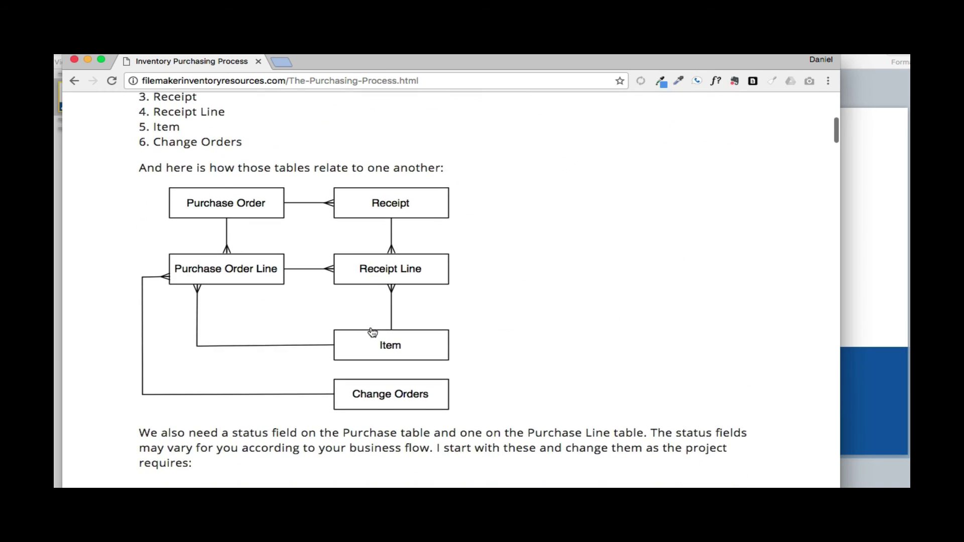
scroll(372, 331, "down", 2)
scroll(372, 332, "down", 2)
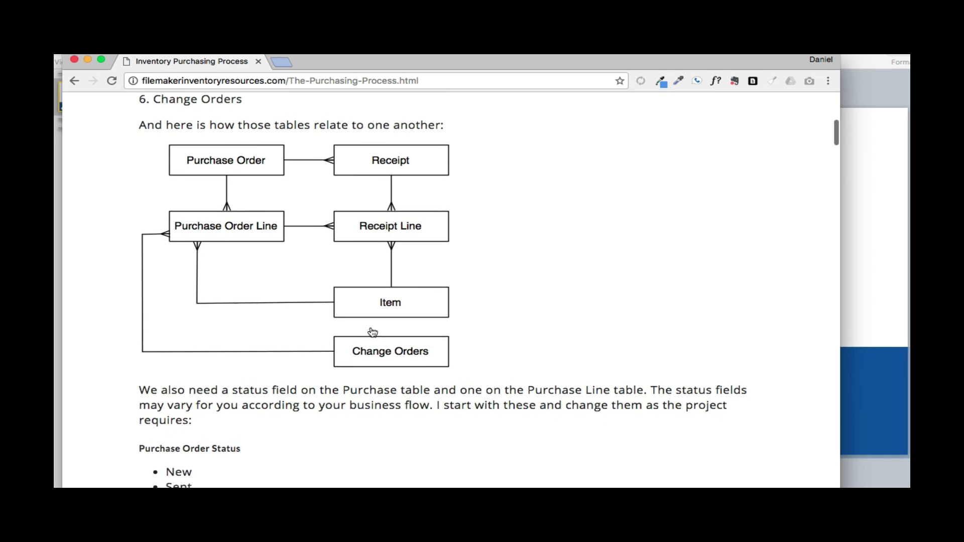
scroll(372, 331, "down", 6)
scroll(372, 331, "down", 2)
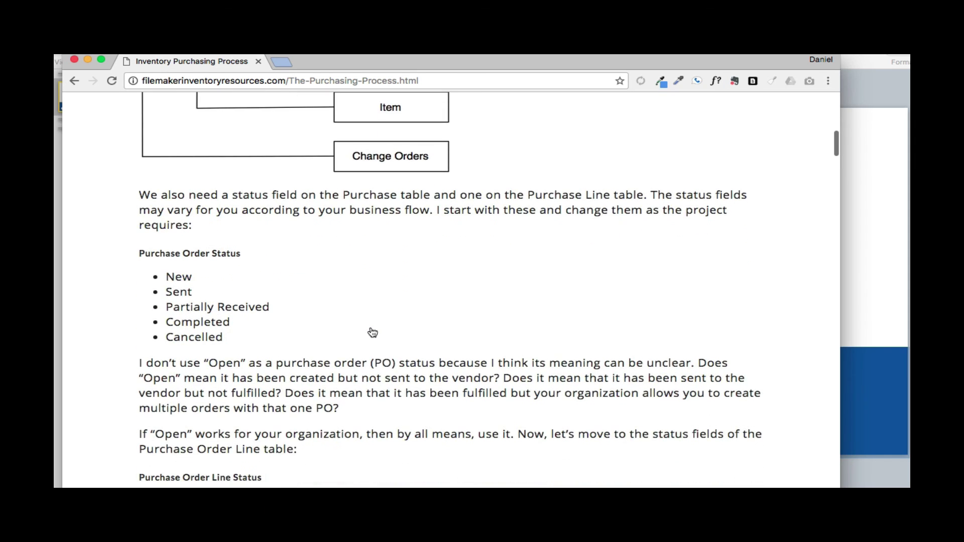
scroll(372, 331, "down", 5)
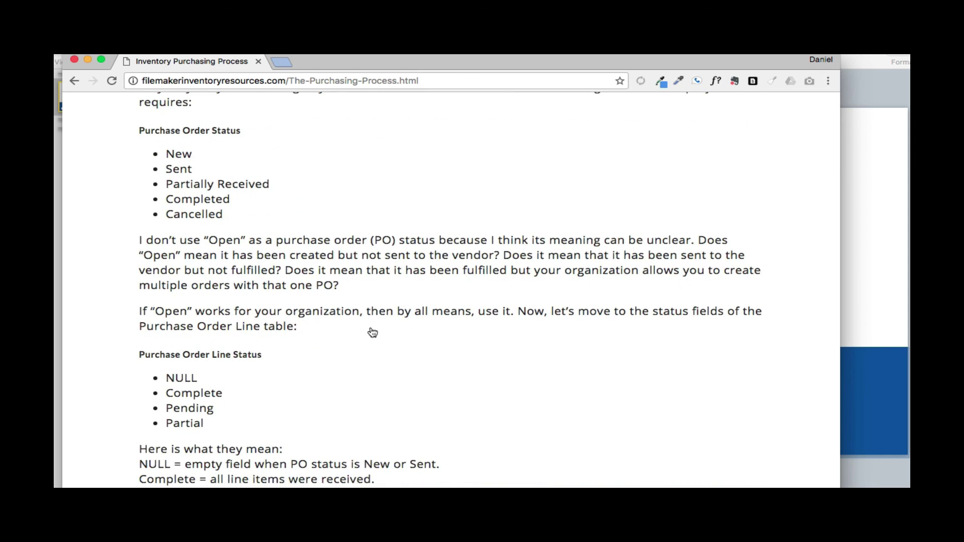
scroll(372, 331, "up", 15)
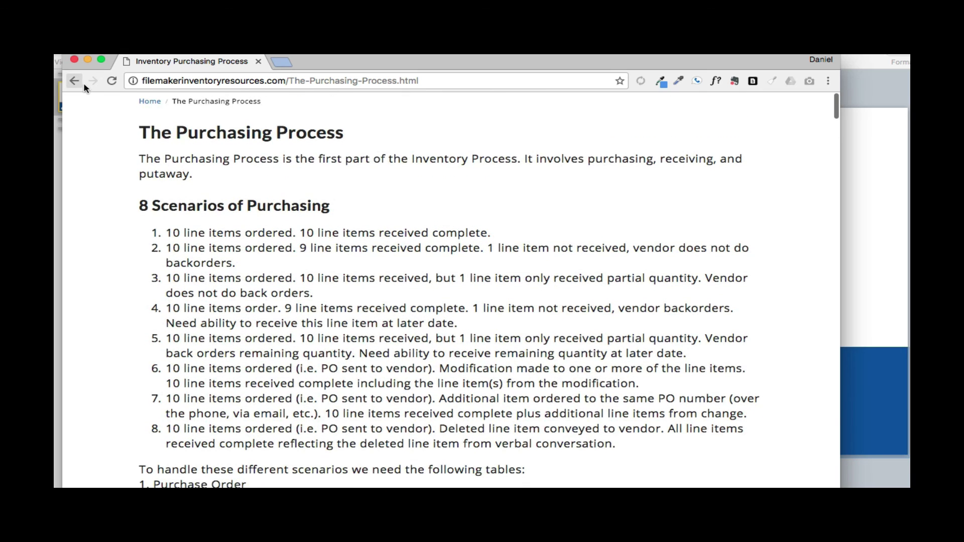
- Go back to the Inventory Resources home page and scroll down to the Files and Keep me updated sections
left_click(75, 81)
scroll(394, 271, "down", 10)
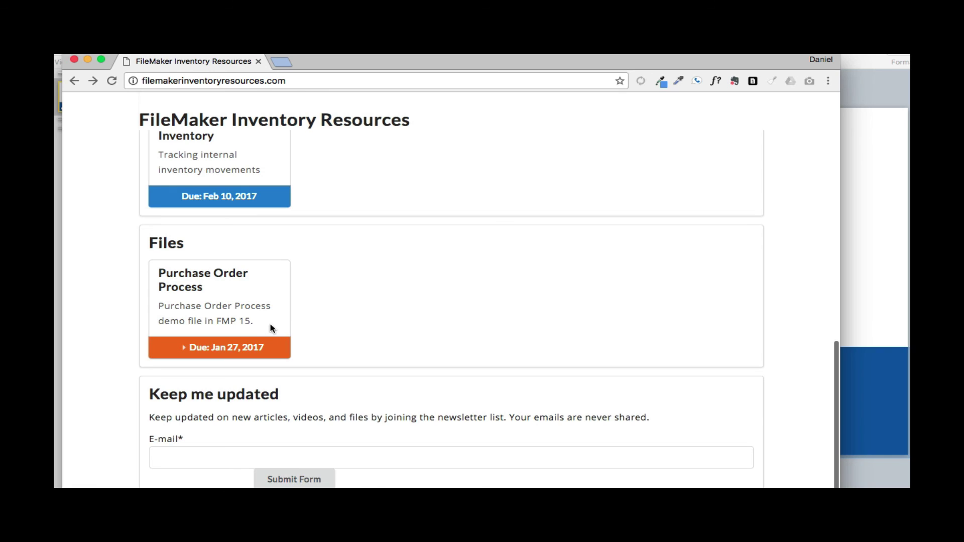
scroll(367, 308, "down", 2)
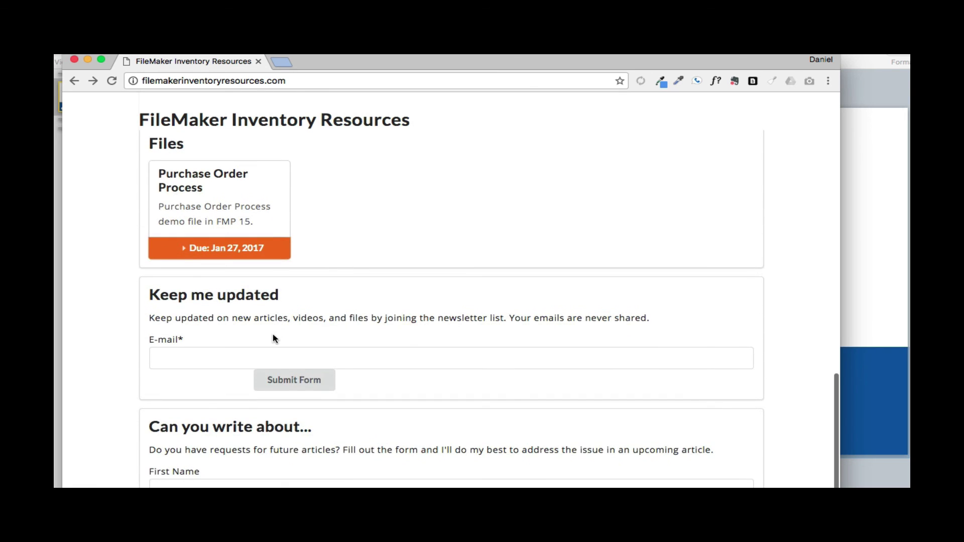